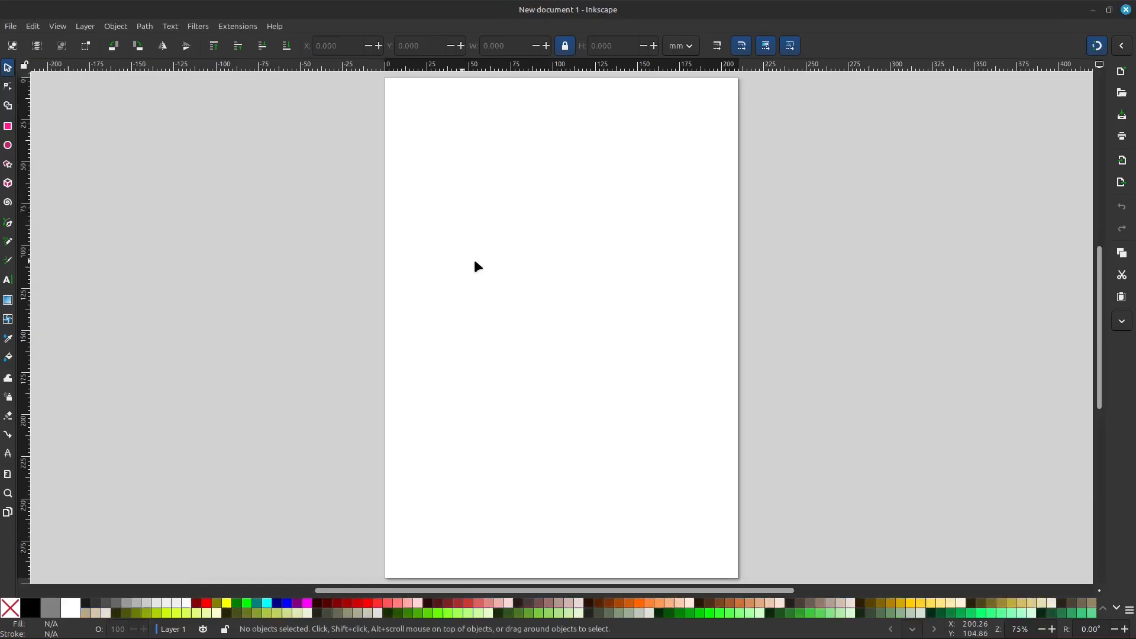
- Change the A4 page to landscape orientation in the document properties
left_click_drag(674, 327, 770, 325)
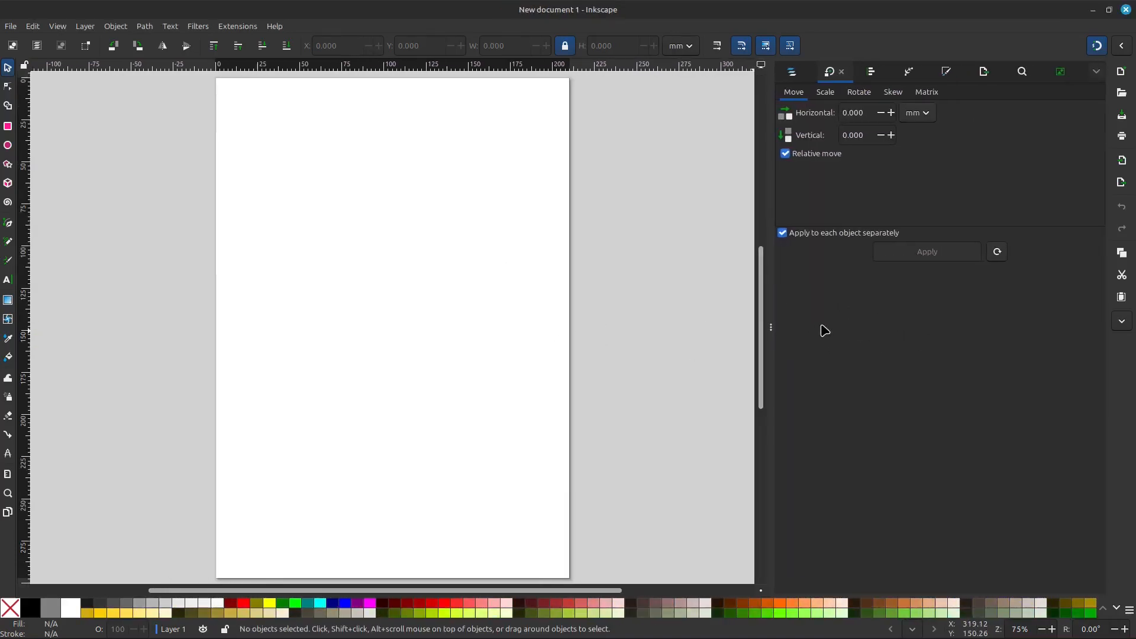
left_click(10, 26)
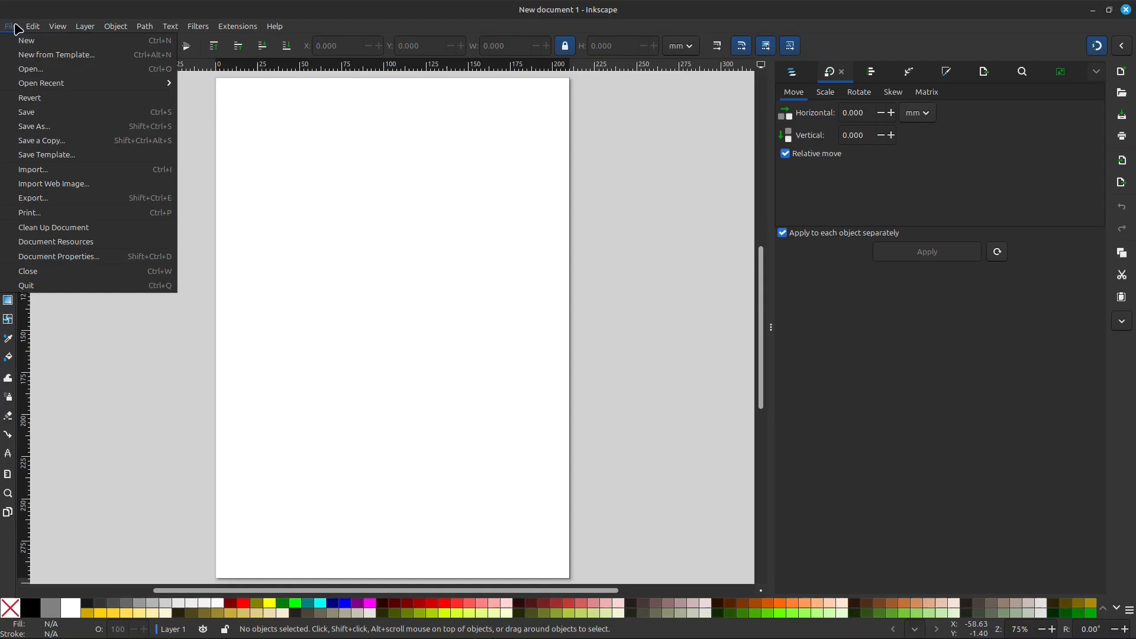
left_click(66, 256)
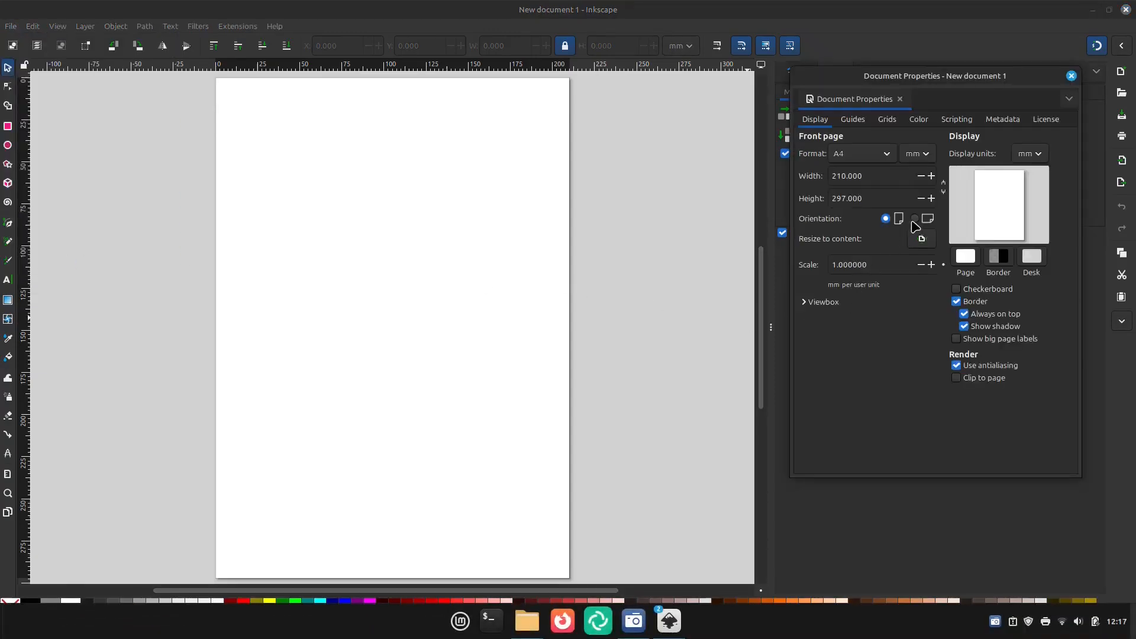
left_click(914, 220)
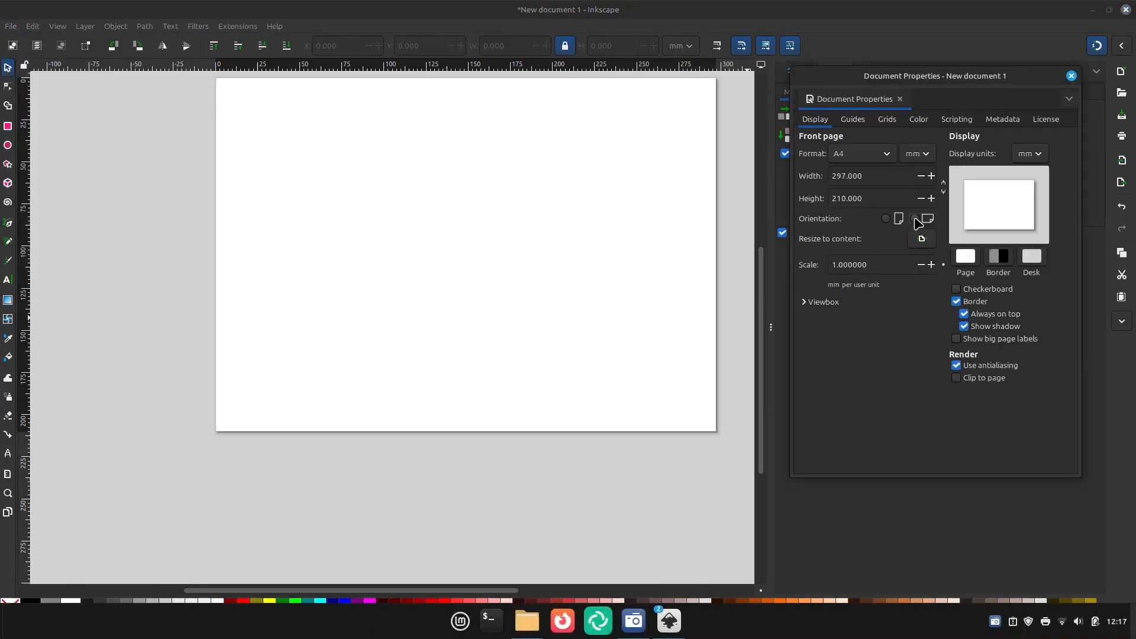
left_click(1071, 75)
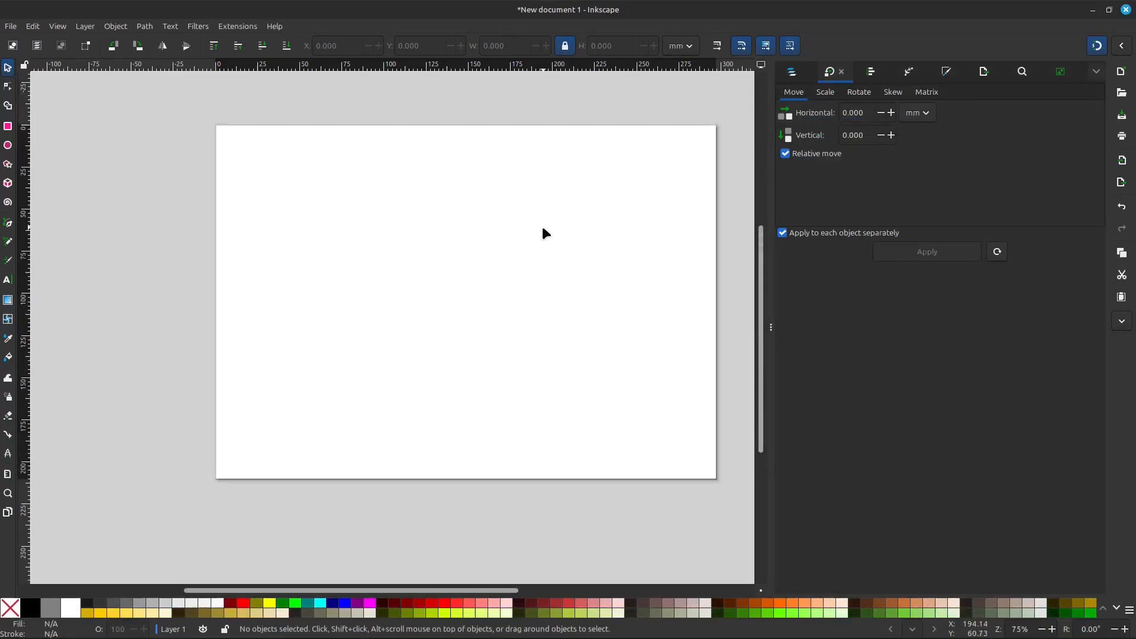
- Add centre guides to the page with the Guides Creator extension, using 2 columns and 2 rows
left_click_drag(772, 325, 829, 324)
left_click(236, 27)
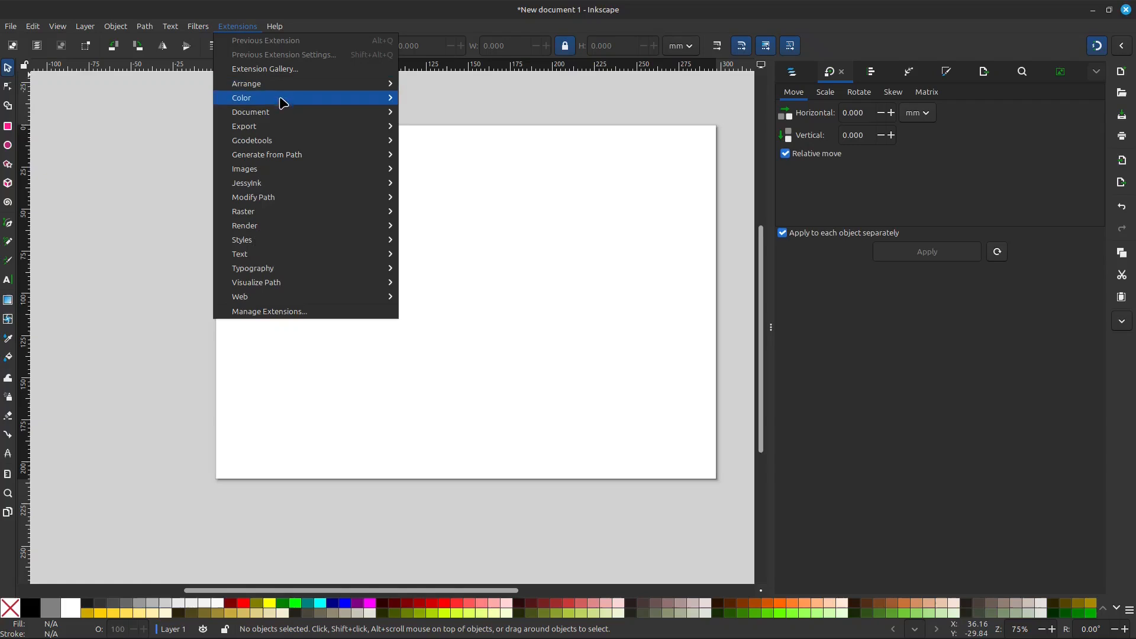
mouse_move(281, 116)
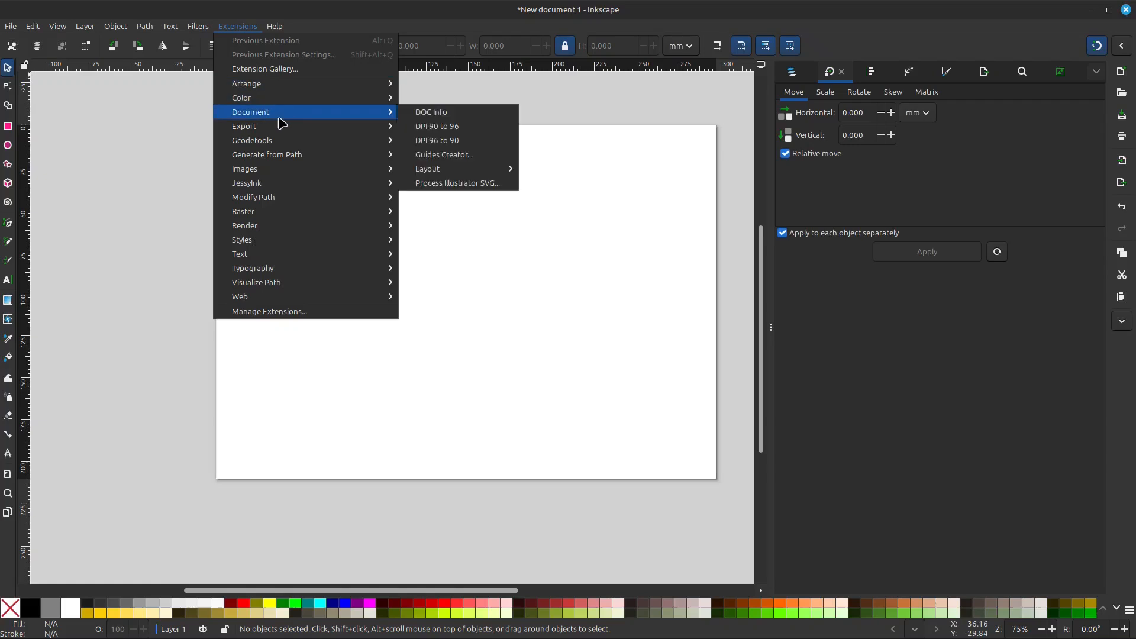
left_click(455, 156)
left_click_drag(542, 159, 726, 132)
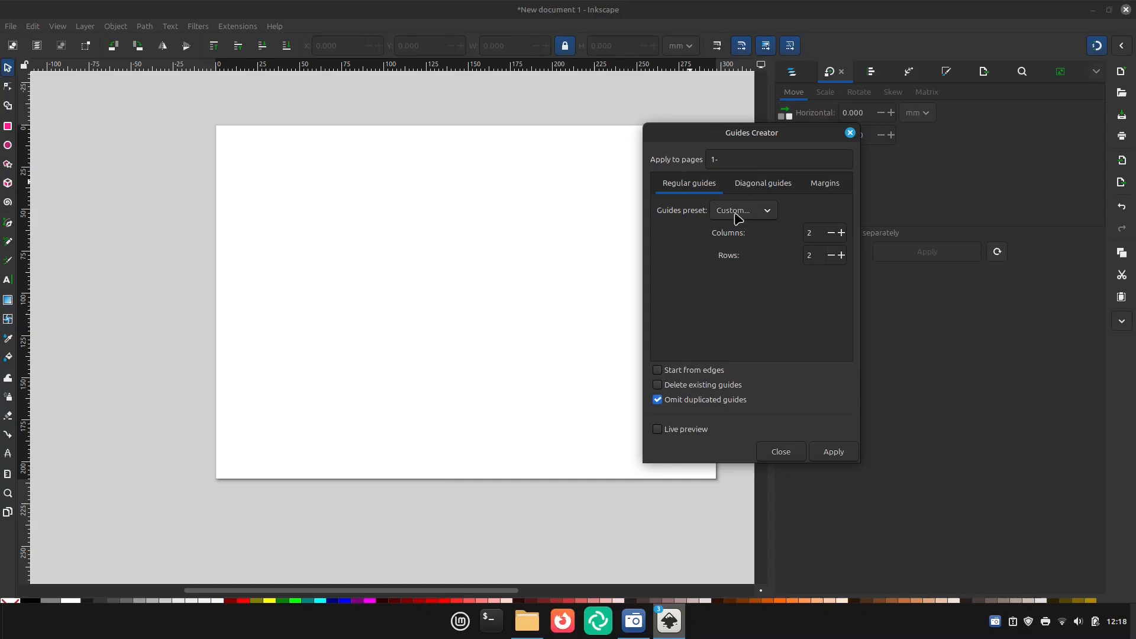
left_click(844, 453)
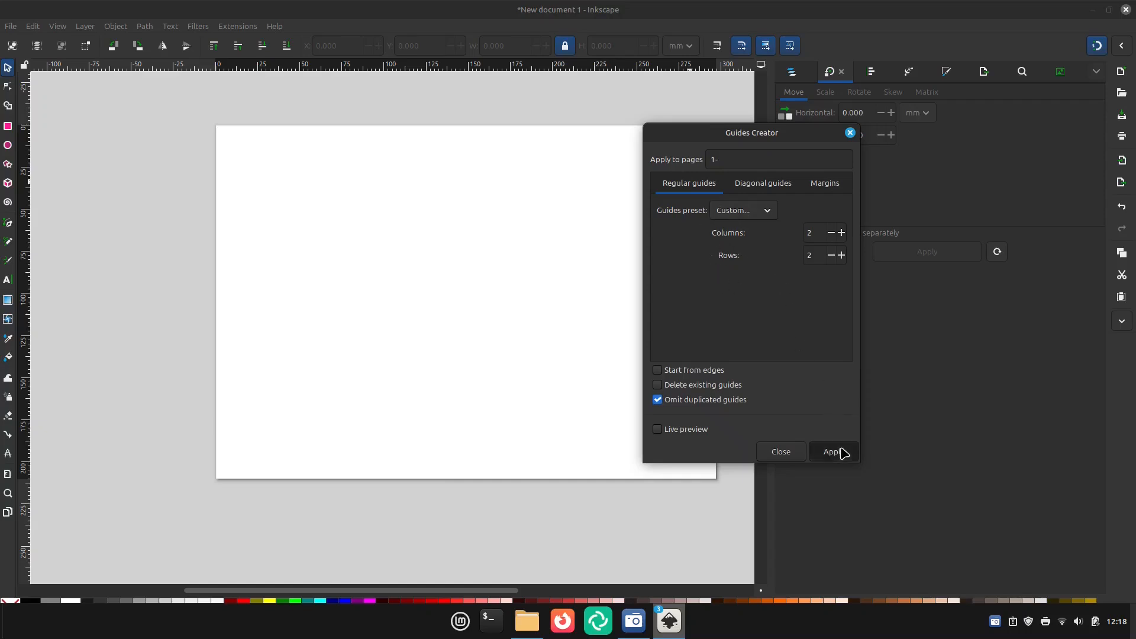
left_click(852, 133)
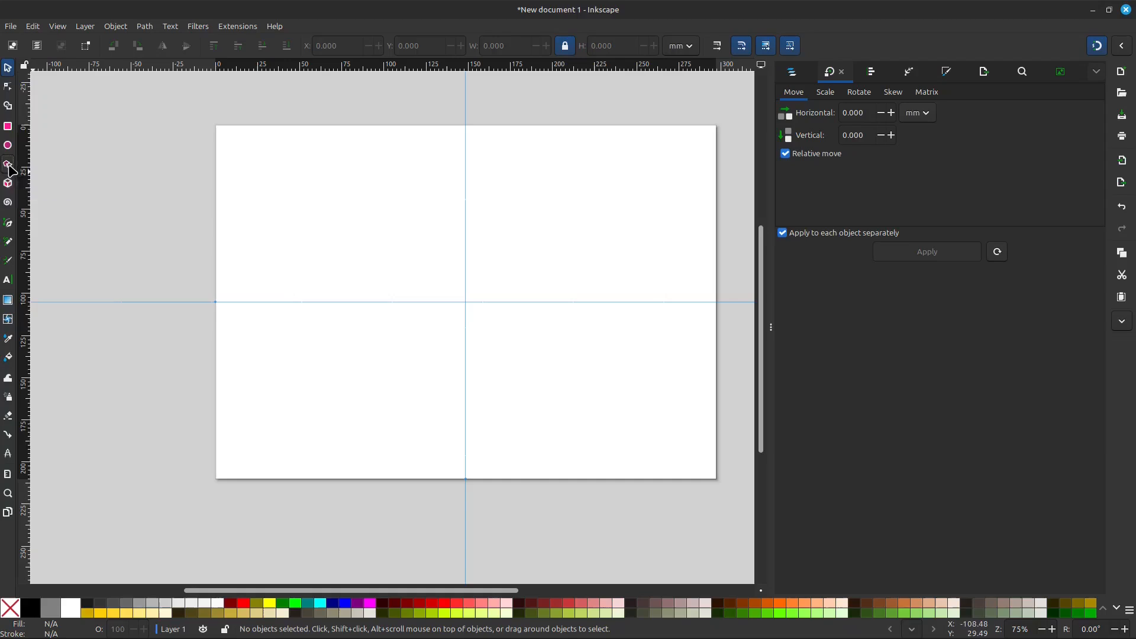
- Draw an upright three-cornered polygon centred on the guide intersection, about 126 mm wide and 109 mm high
left_click(9, 168)
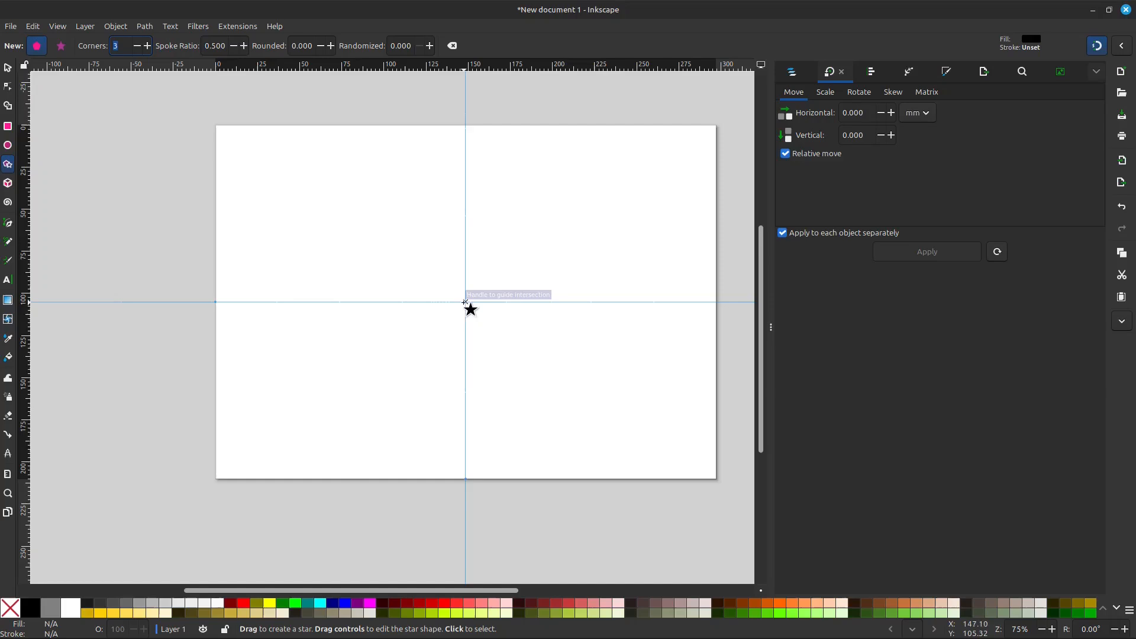
left_click_drag(465, 302, 360, 363)
left_click(9, 70)
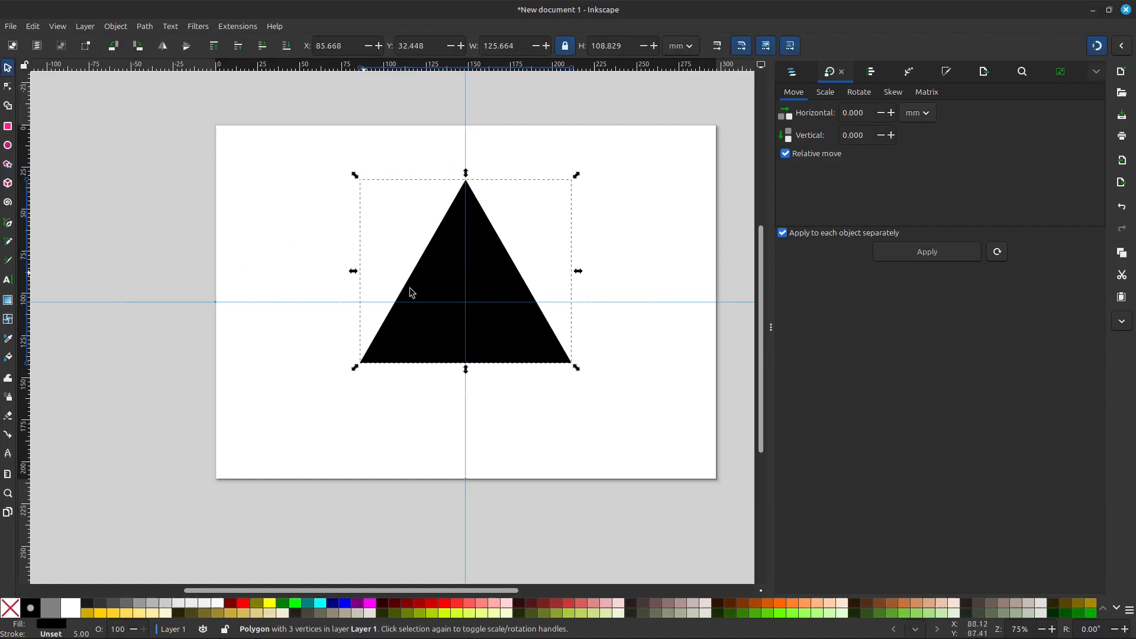
key("ctrl")
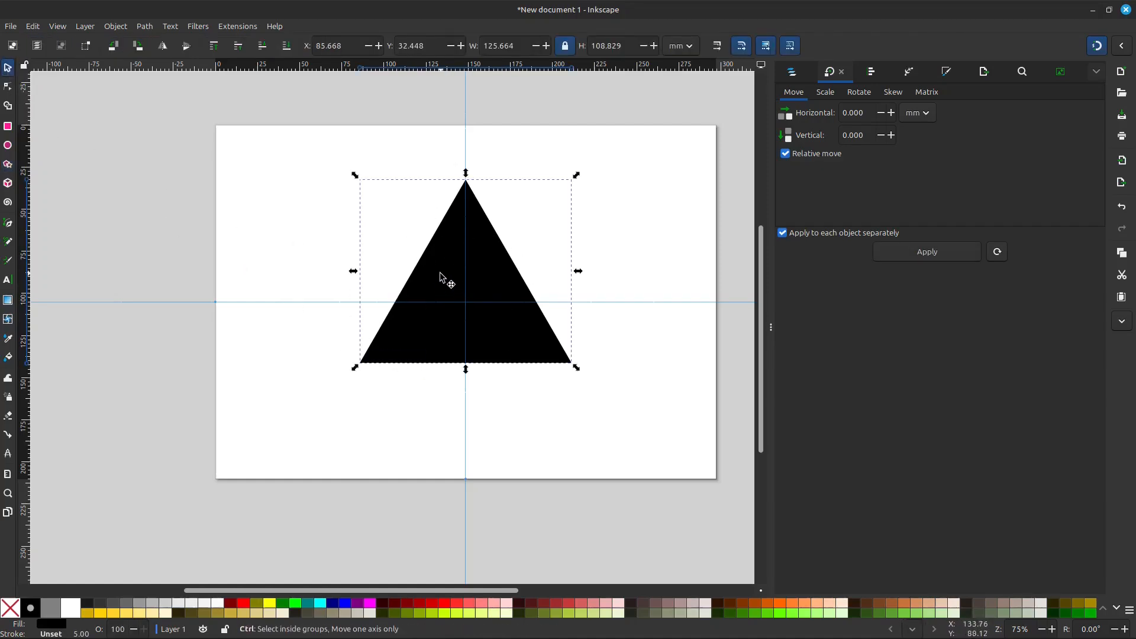
scroll(424, 266, "up", 1)
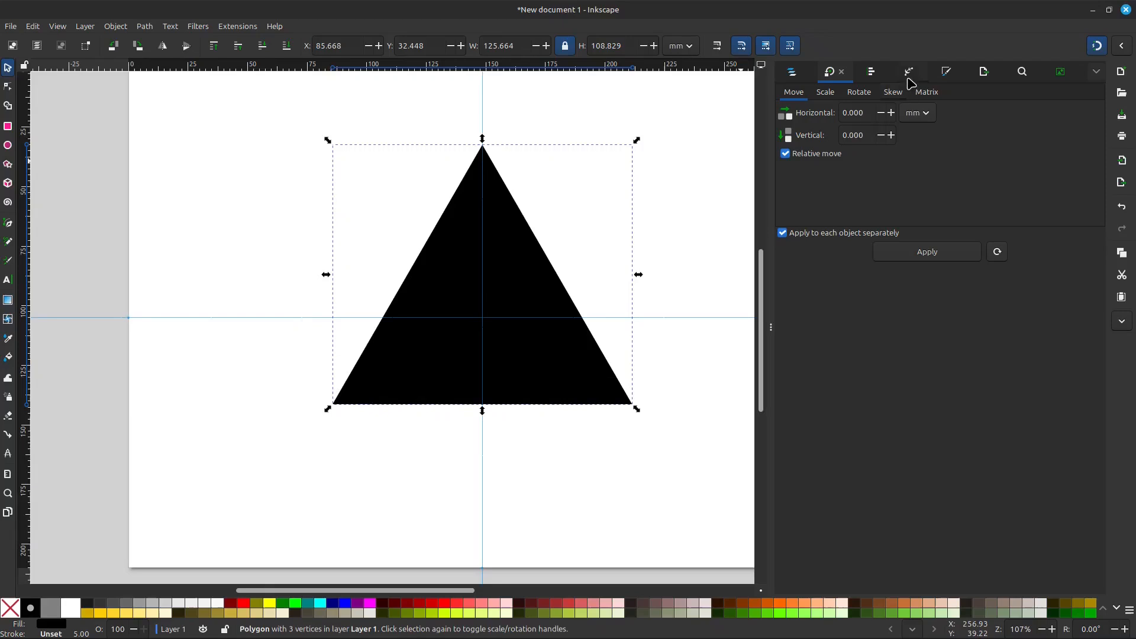
left_click(947, 74)
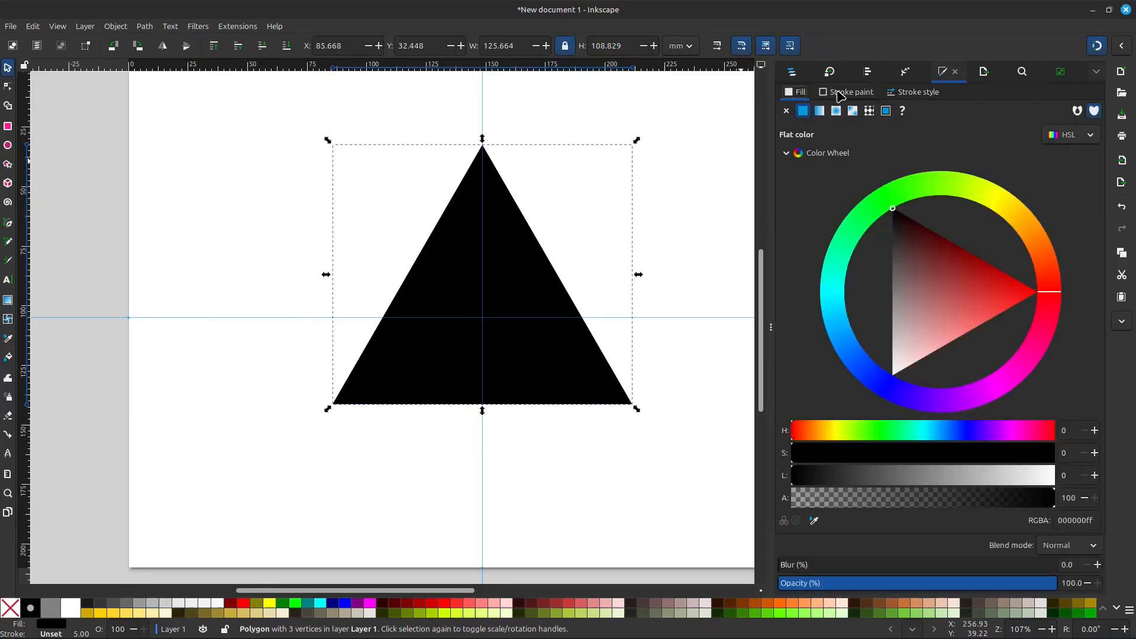
left_click(841, 93)
left_click(796, 93)
left_click(656, 213)
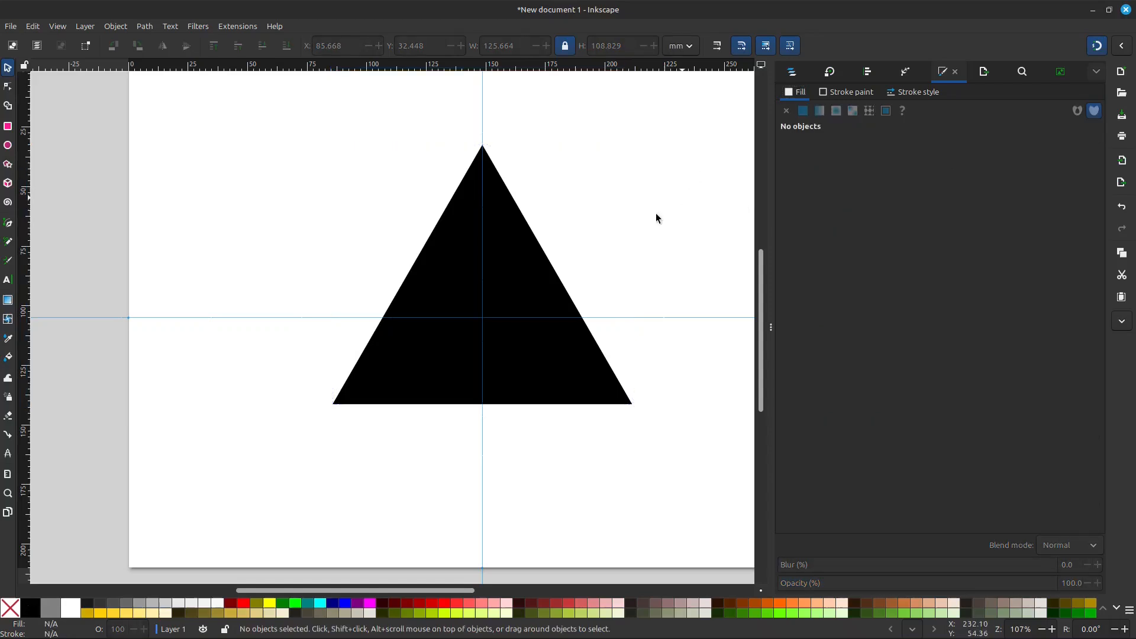
- Duplicate the triangle and rotate the copy counterclockwise by 20° about the guide intersection
left_click(519, 271)
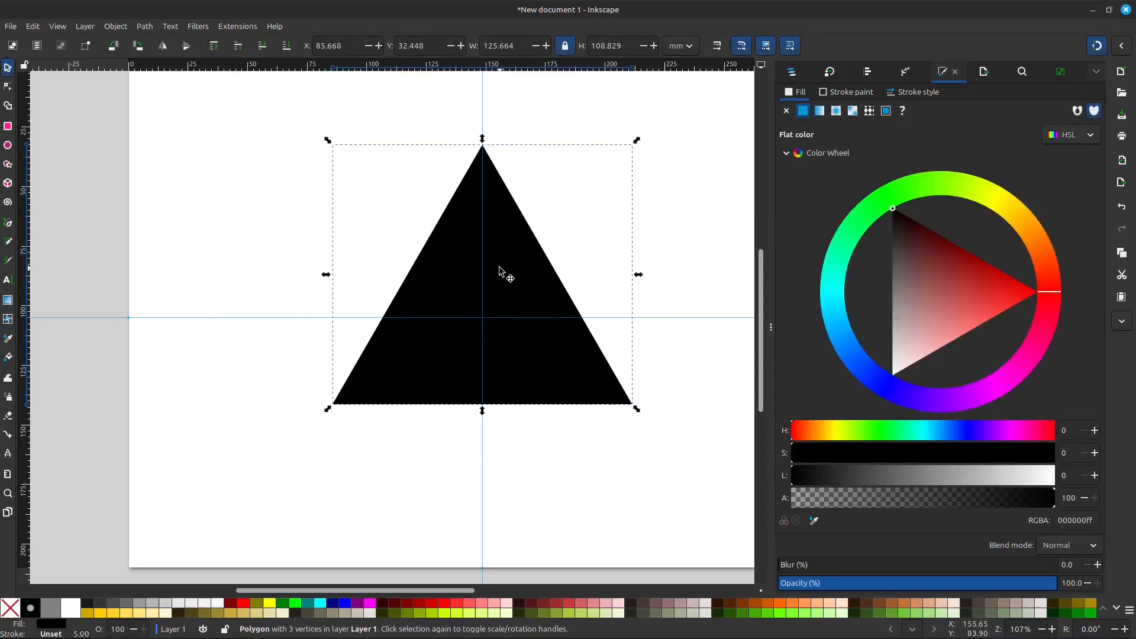
left_click(510, 274)
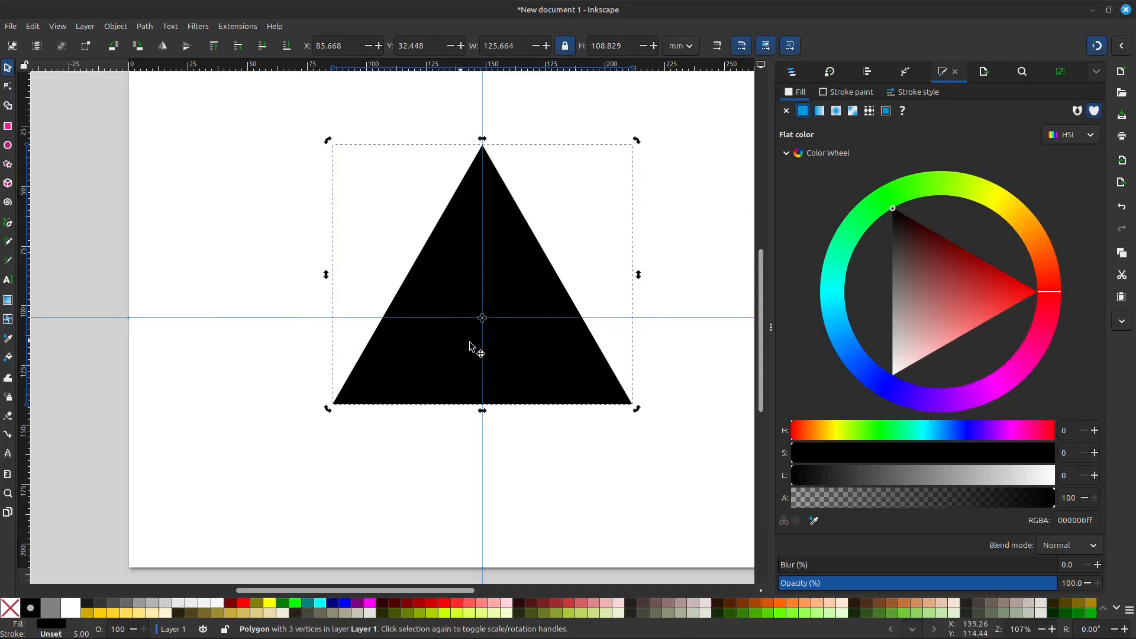
left_click(831, 72)
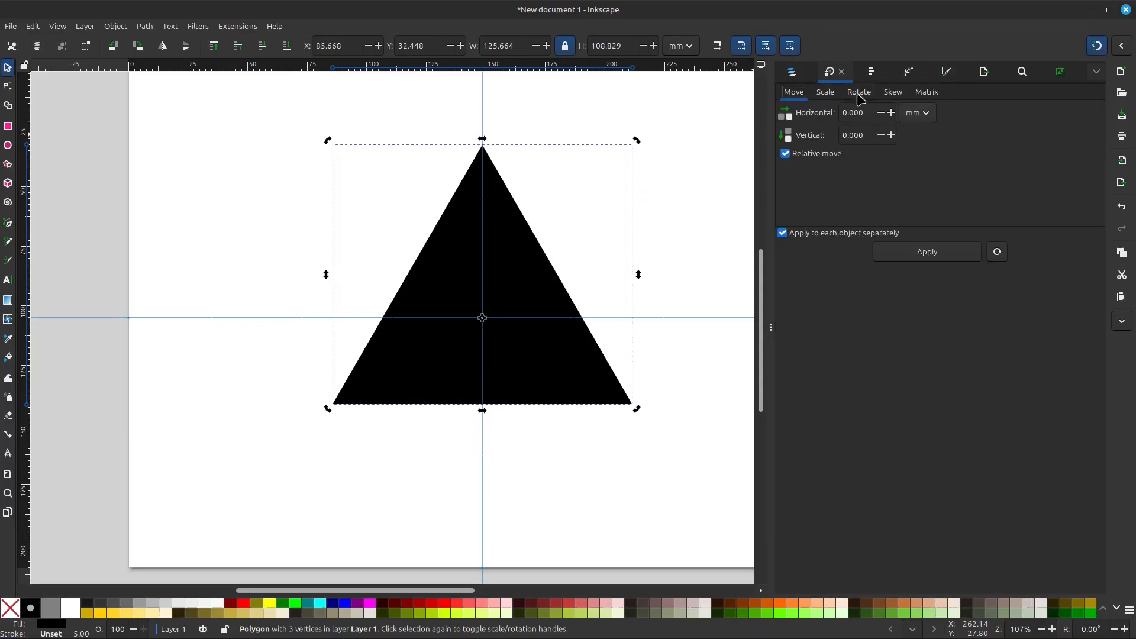
left_click(859, 92)
left_click(1097, 72)
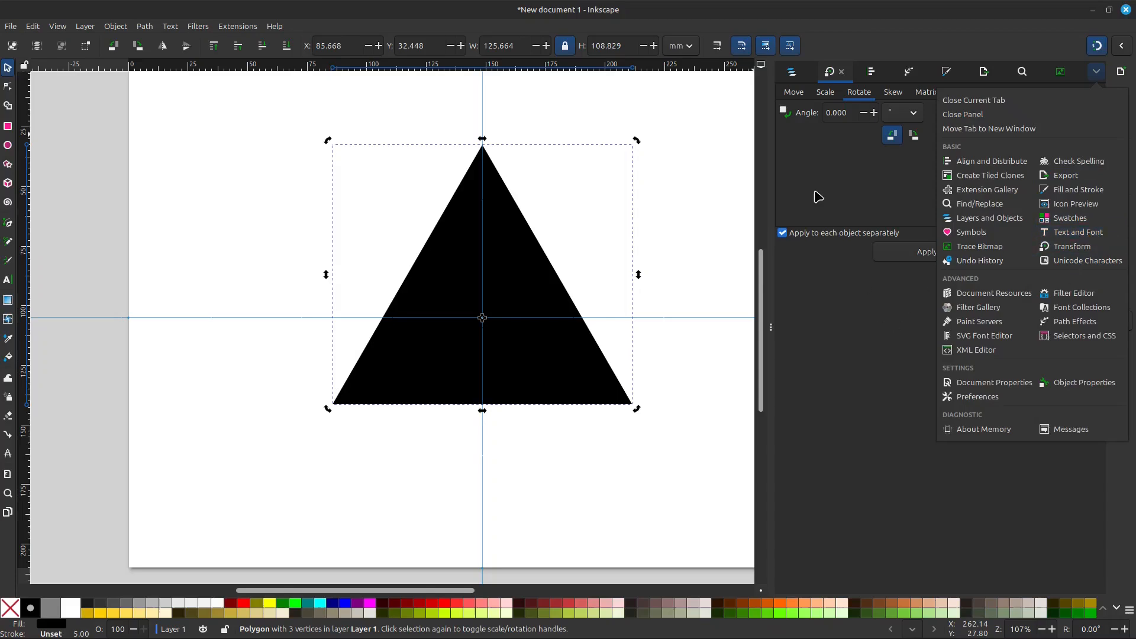
left_click(827, 153)
left_click(849, 112)
left_click_drag(852, 113, 819, 112)
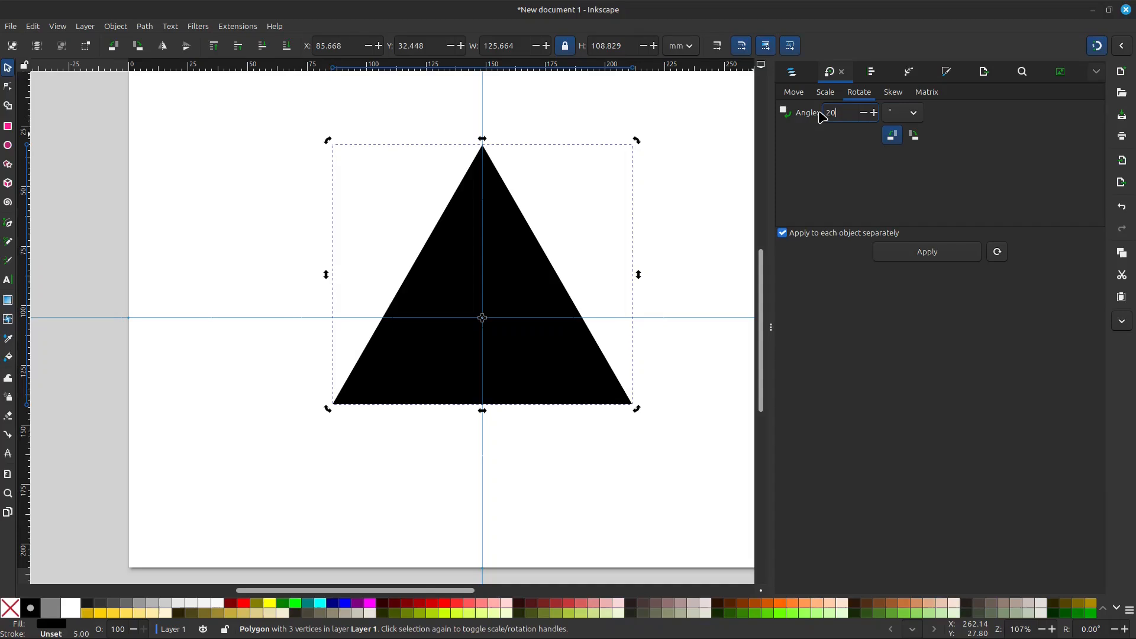
type("20")
left_click(930, 259)
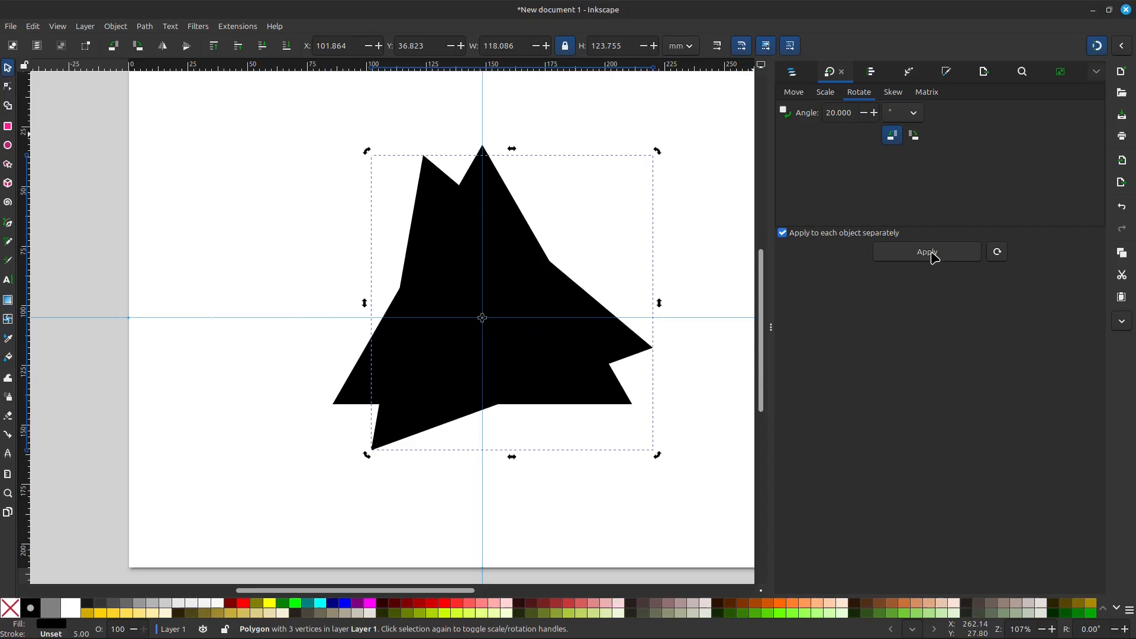
- Duplicate and rotate the newest triangle by 20° four more times, building a star of six overlapping triangles
left_click(930, 254)
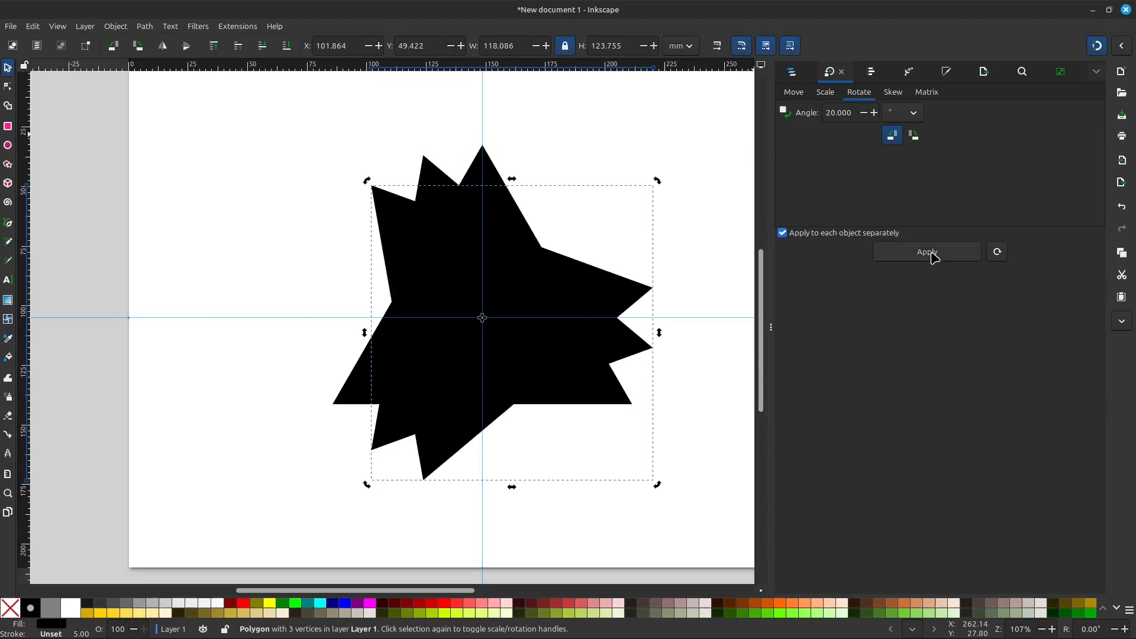
left_click(932, 254)
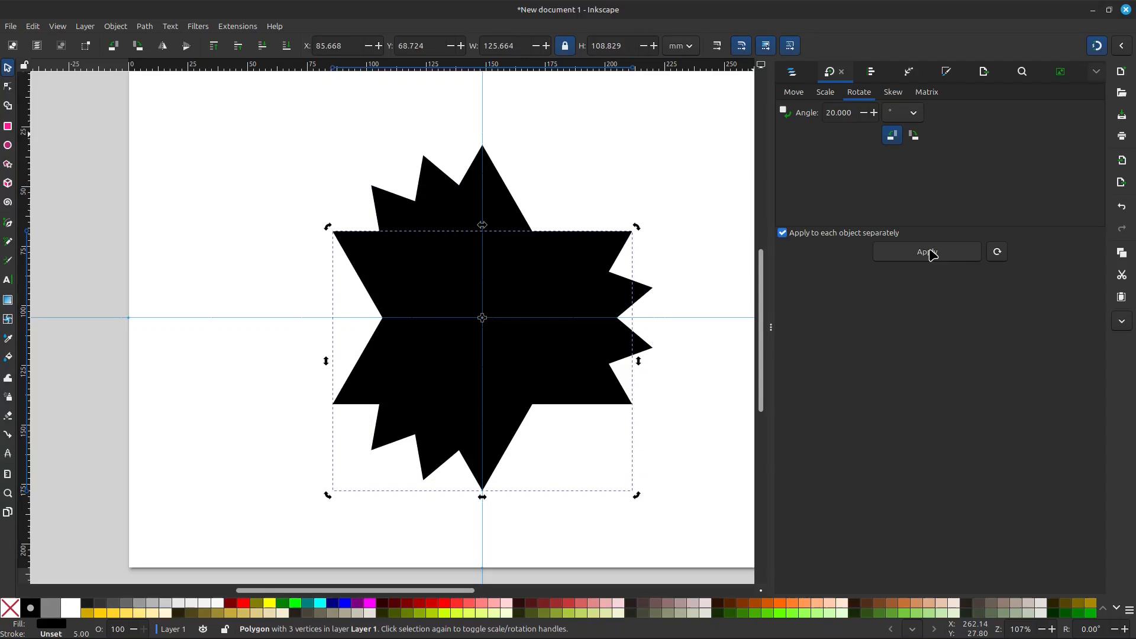
left_click(933, 254)
left_click(932, 254)
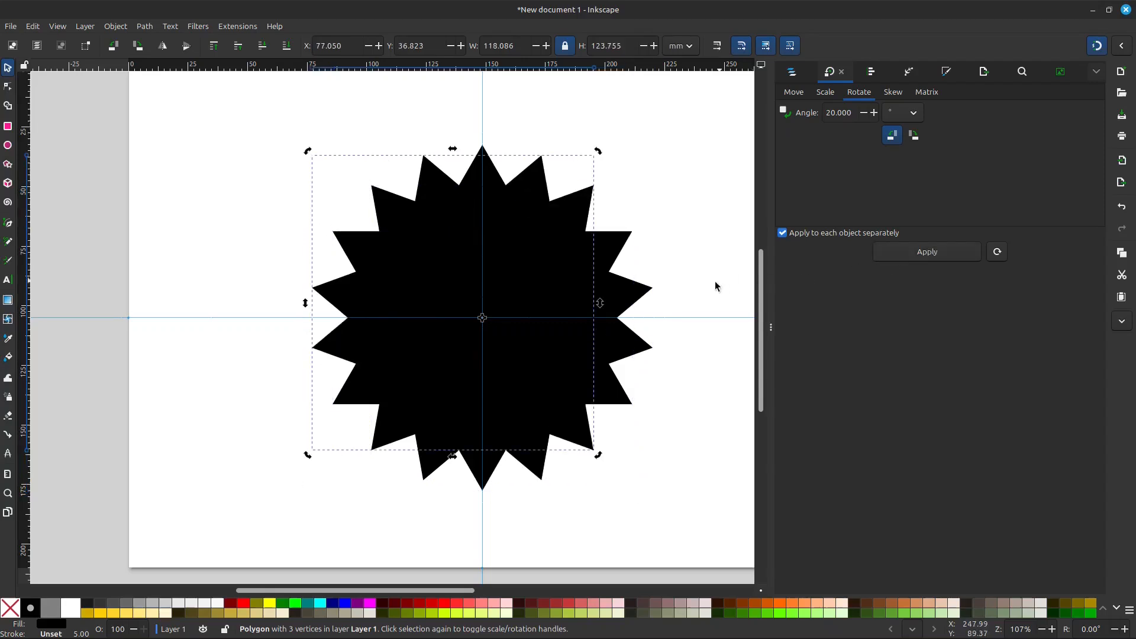
left_click(682, 338)
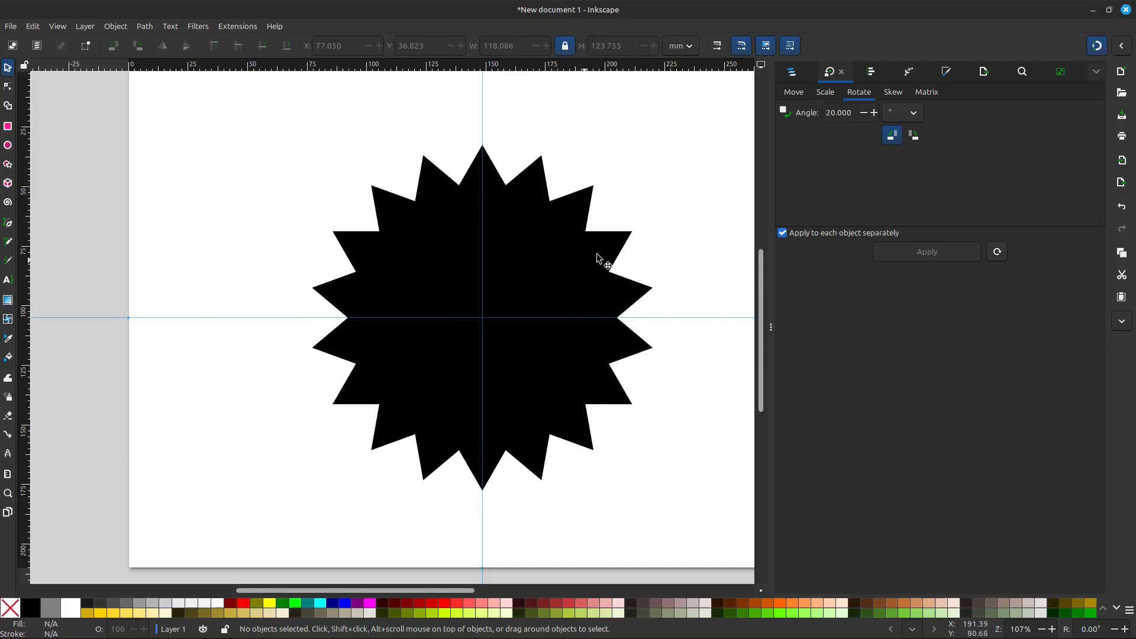
- With the Shape Builder, keep only the star's topmost kite and the two small fragments directly below it
left_click_drag(719, 105, 245, 528)
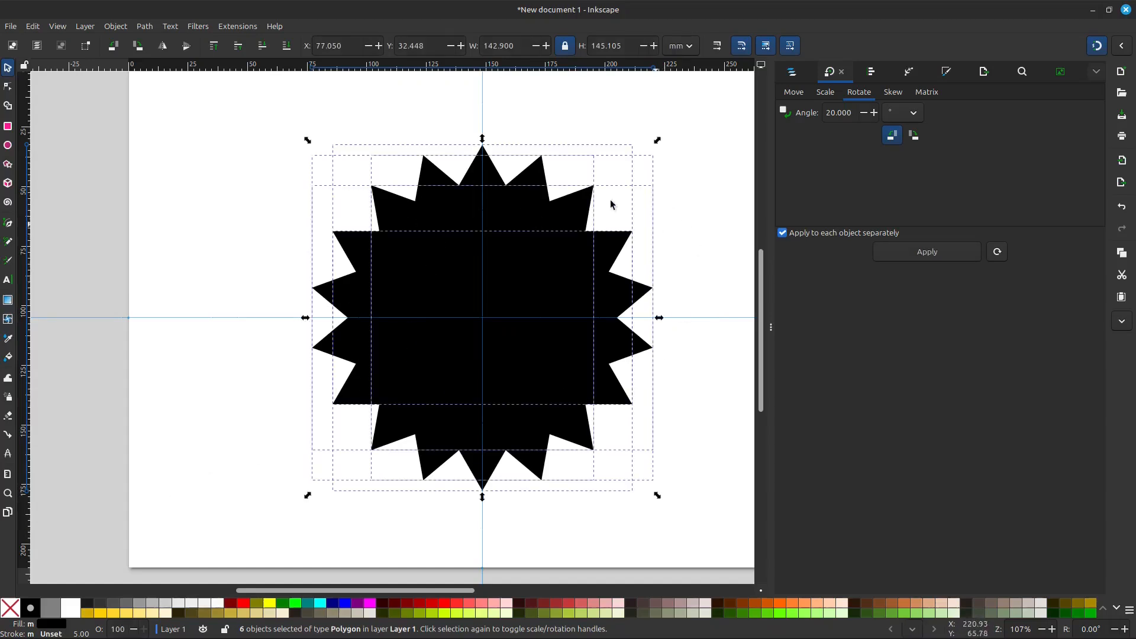
left_click(9, 106)
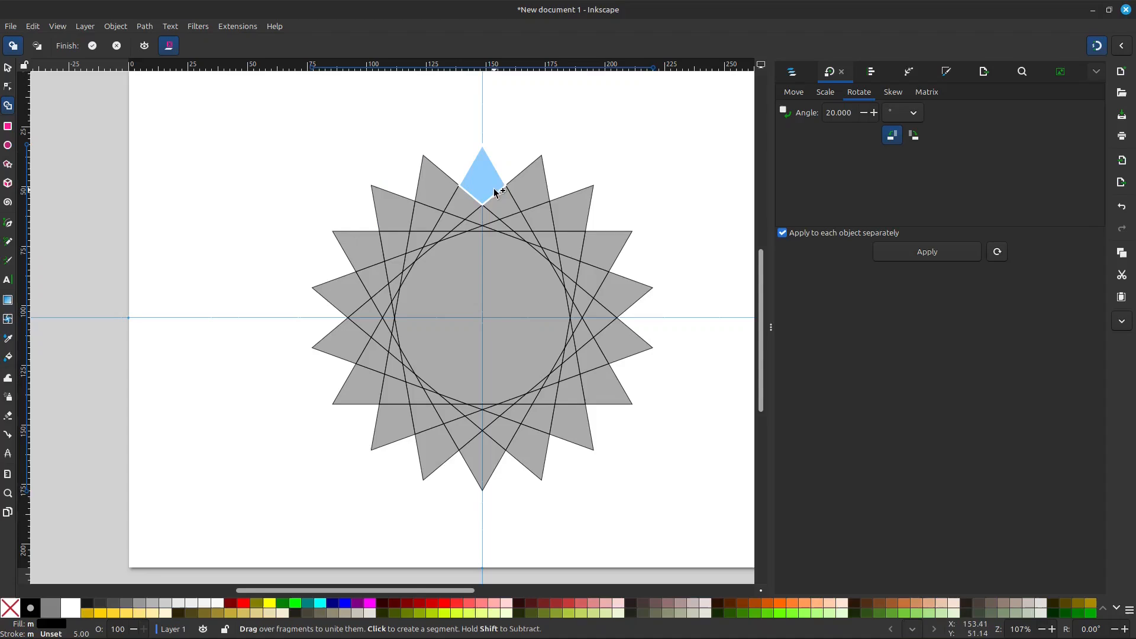
scroll(488, 191, "up", 2, "ctrl")
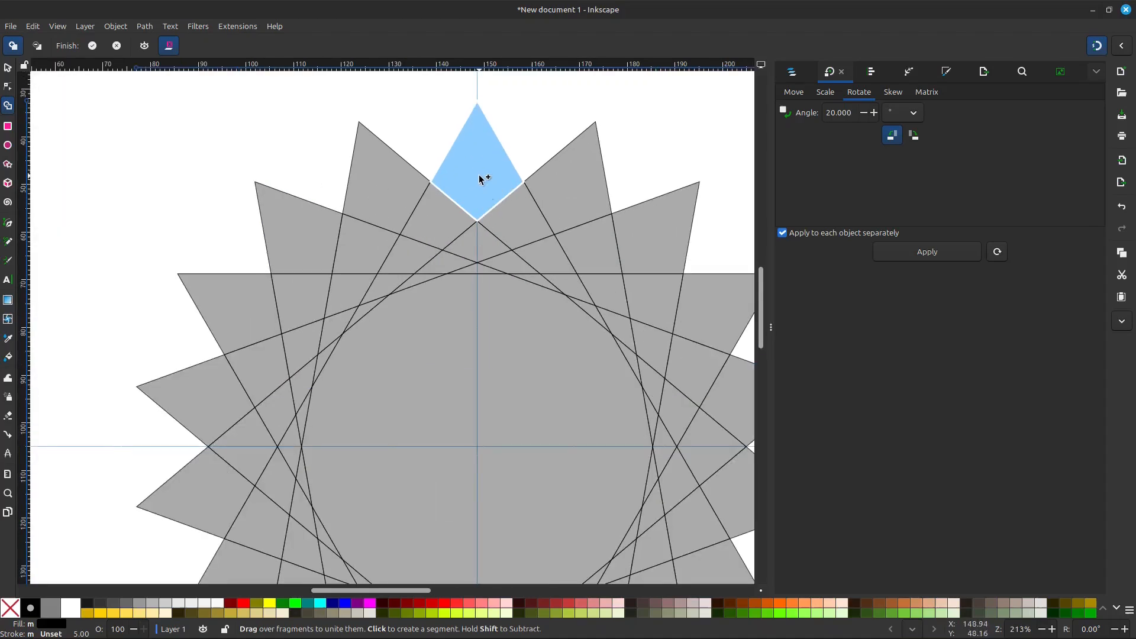
left_click(480, 178)
left_click(478, 246)
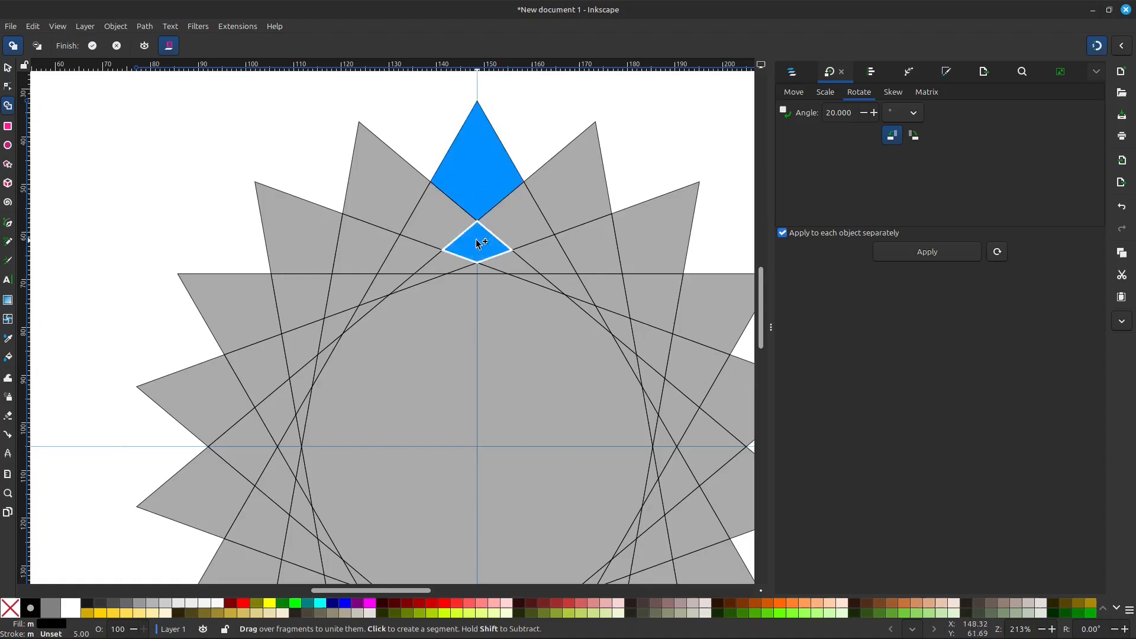
left_click(479, 269)
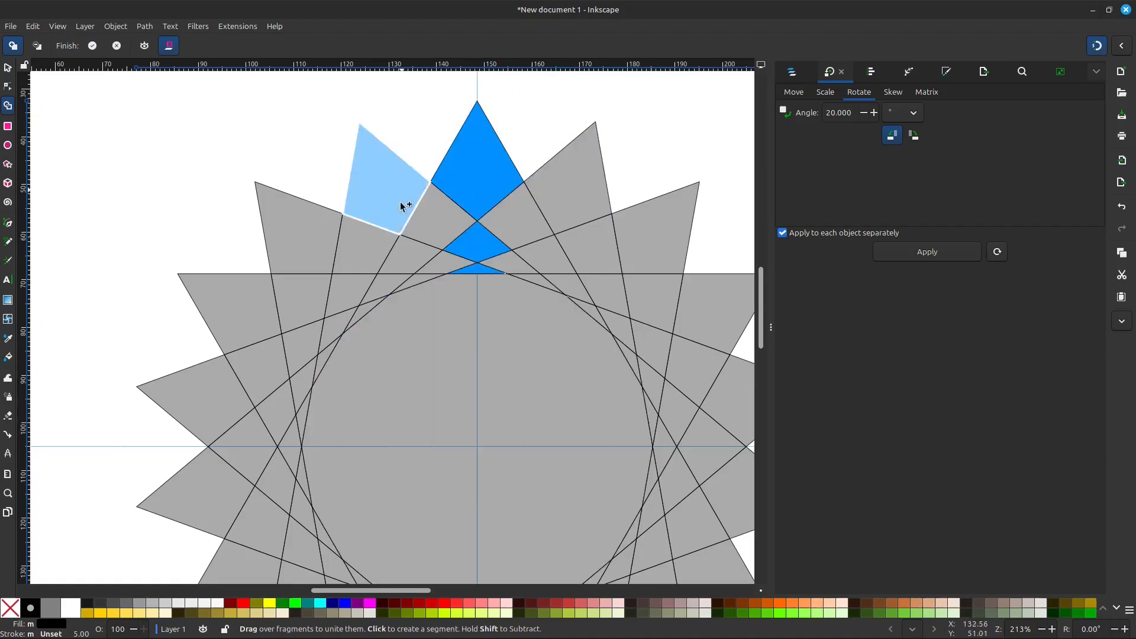
left_click(92, 46)
- Move the rotation centre of the three-fragment group to the intersection of the page's centre guides
scroll(406, 224, "down", 2)
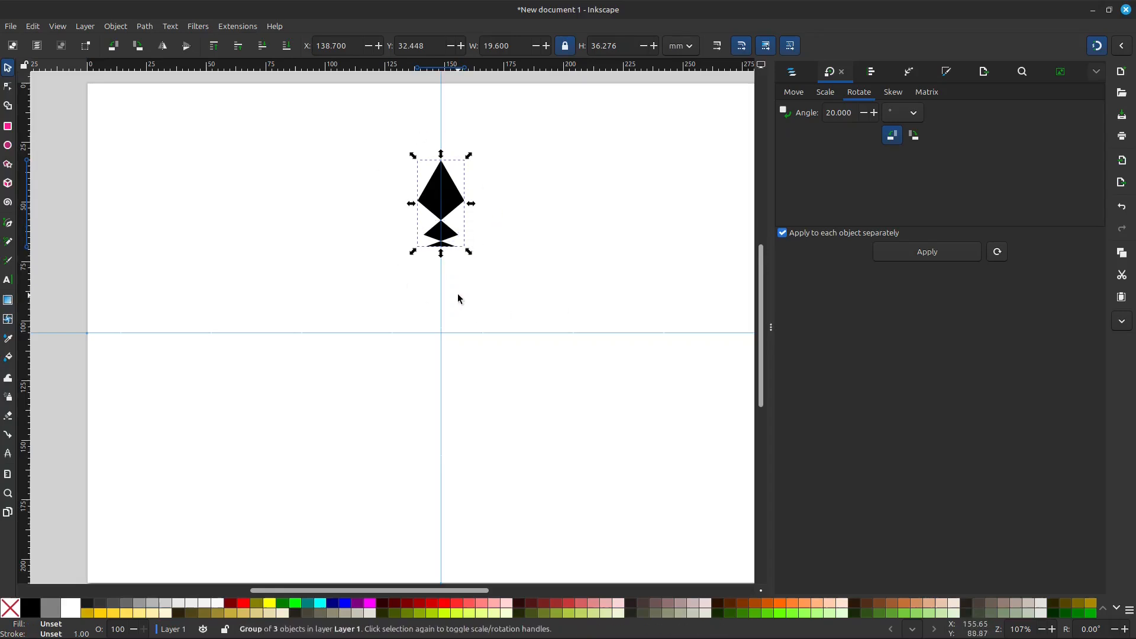
left_click_drag(442, 588, 419, 587)
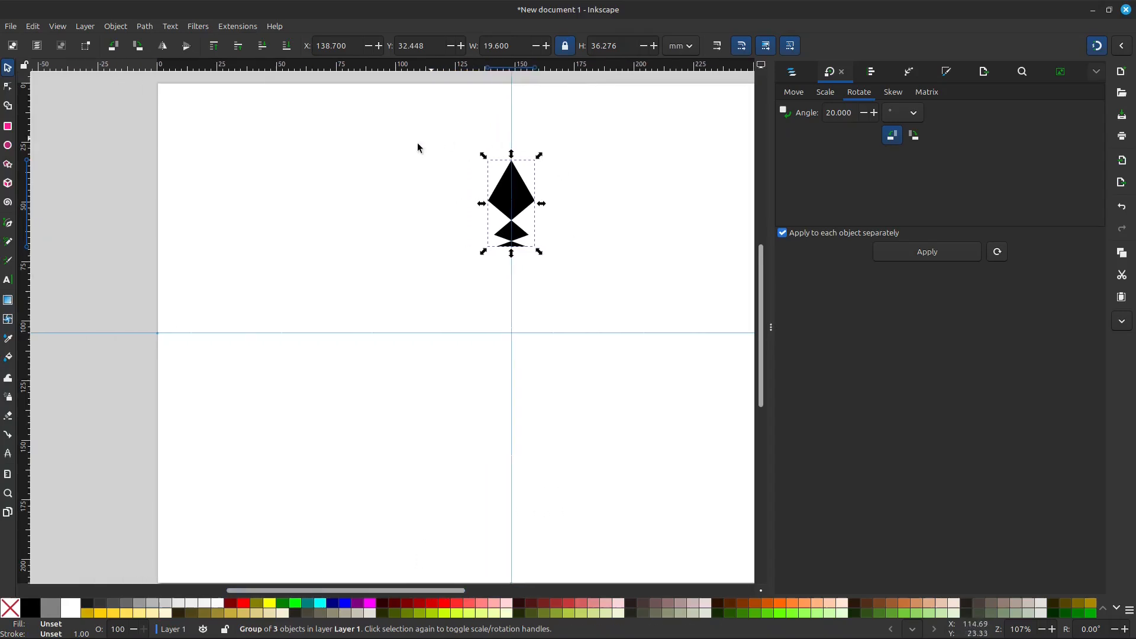
left_click(521, 212)
scroll(521, 211, "up", 2, "ctrl")
left_click_drag(508, 185, 508, 443)
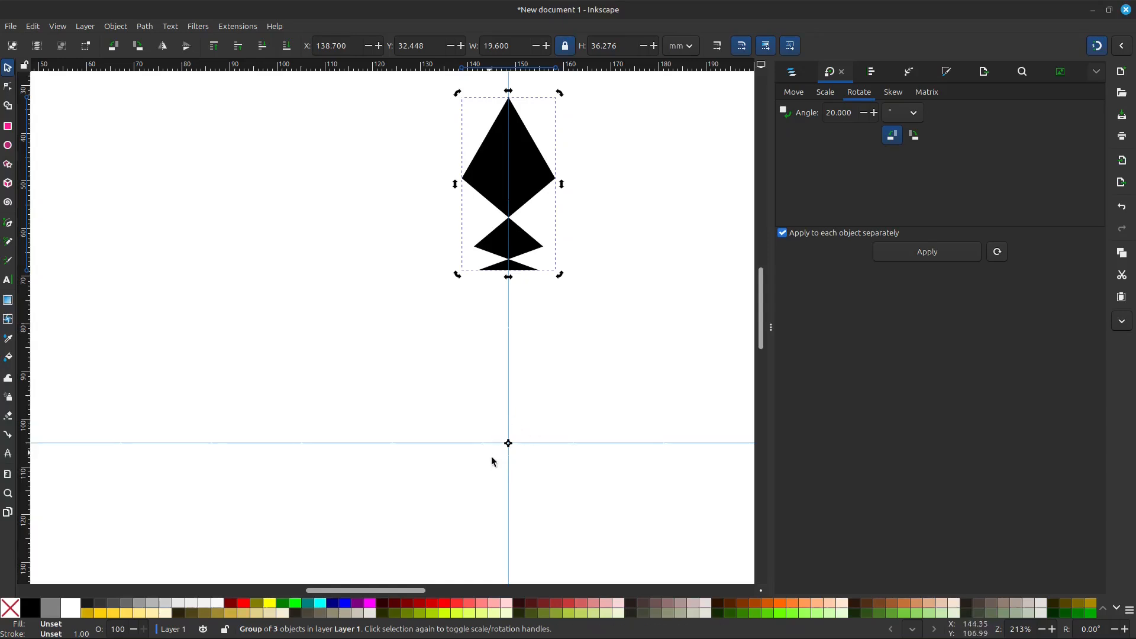
scroll(538, 417, "down", 2, "ctrl")
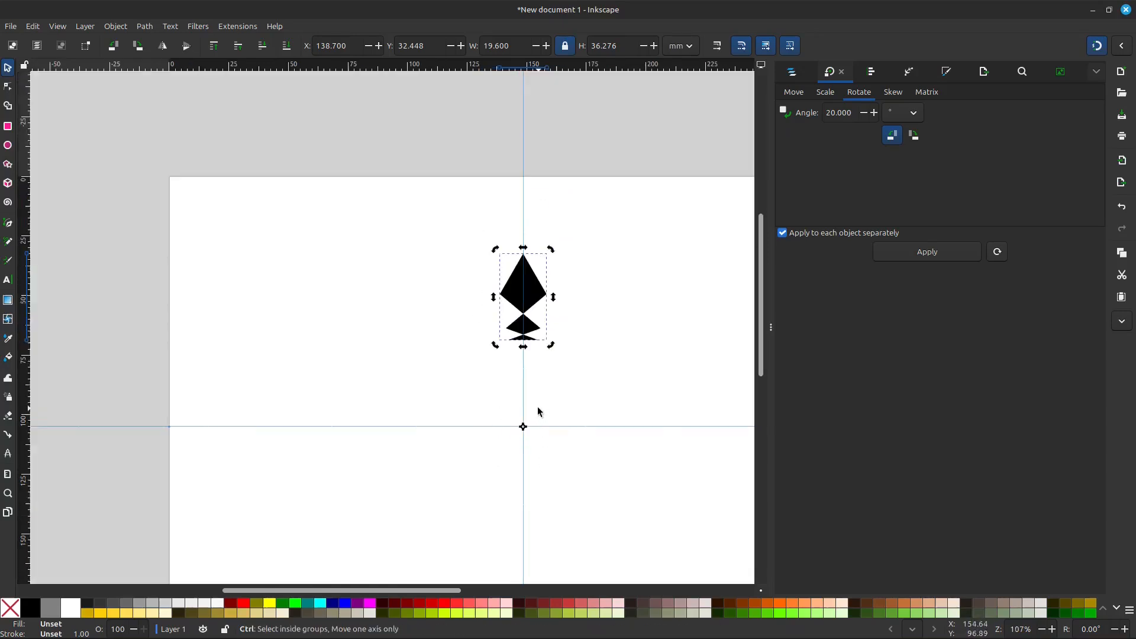
scroll(540, 402, "down", 1)
key("ctrl")
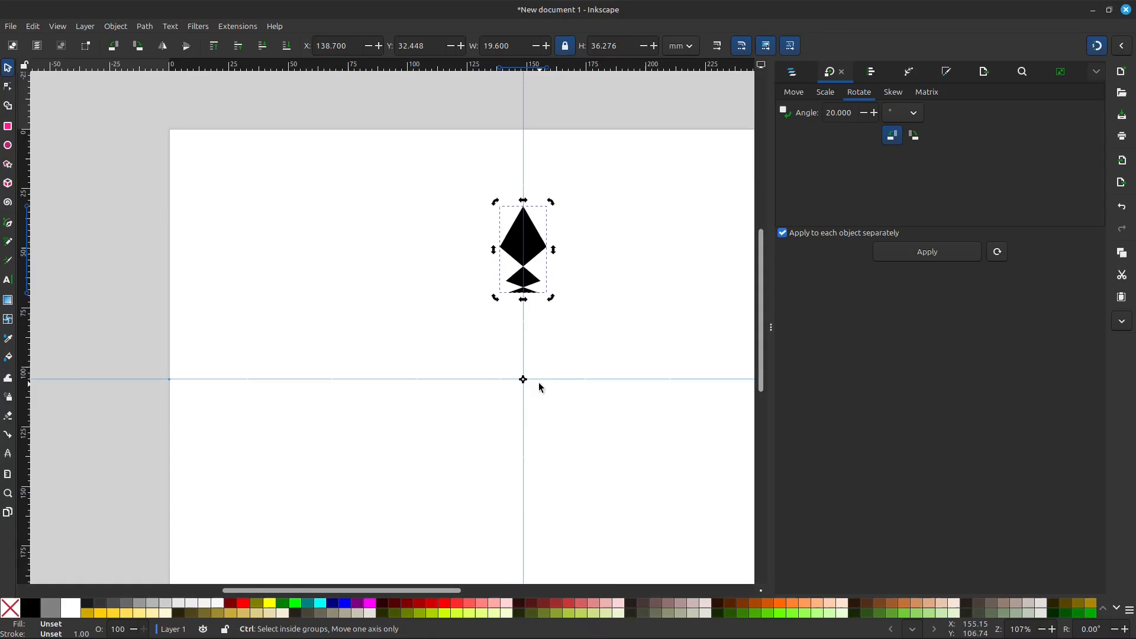
- Repeatedly duplicate the three-fragment group and rotate each newest copy counterclockwise by 20° about the guide intersection, completing a full ring of 18 groups
left_click(918, 260)
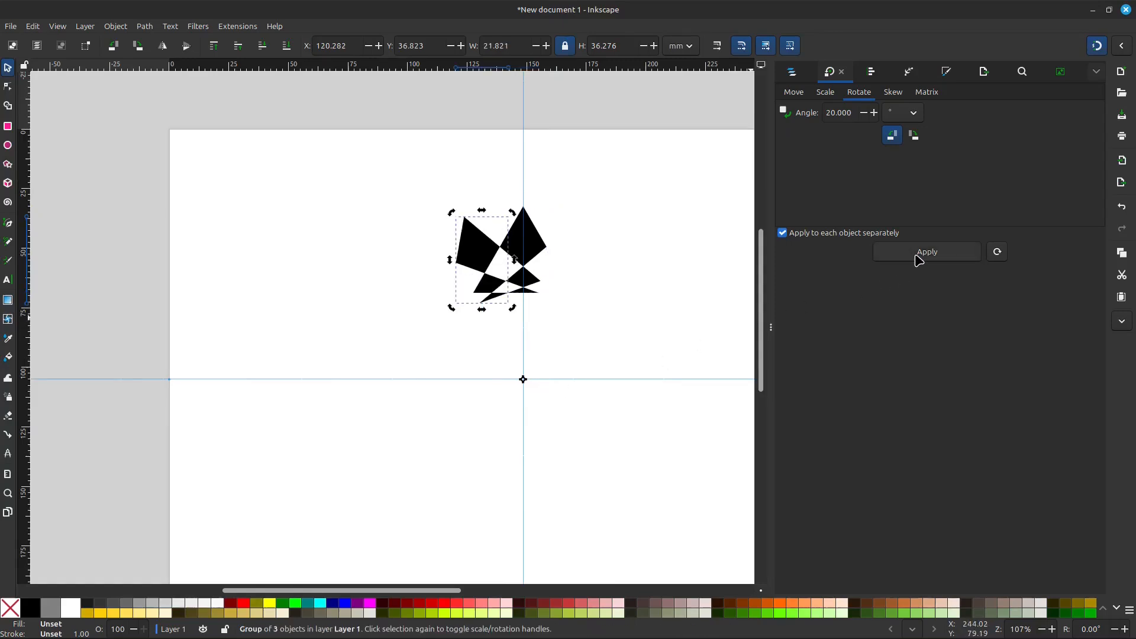
left_click(918, 260)
left_click(918, 260)
left_click(918, 260)
left_click(917, 261)
left_click(918, 261)
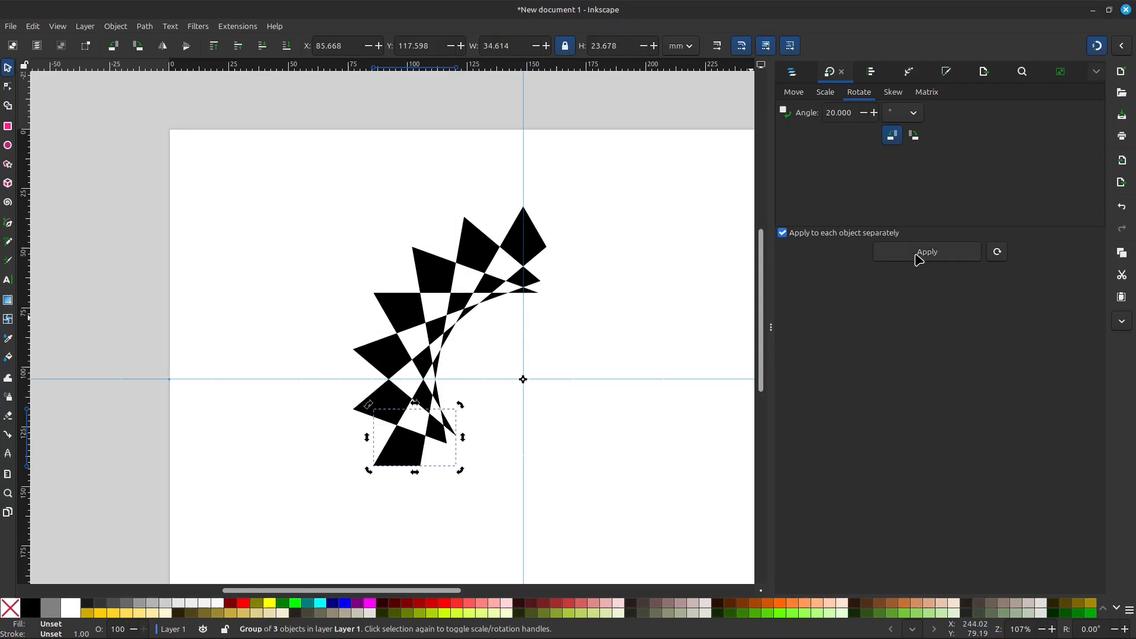
left_click(918, 261)
left_click(918, 261)
left_click(917, 260)
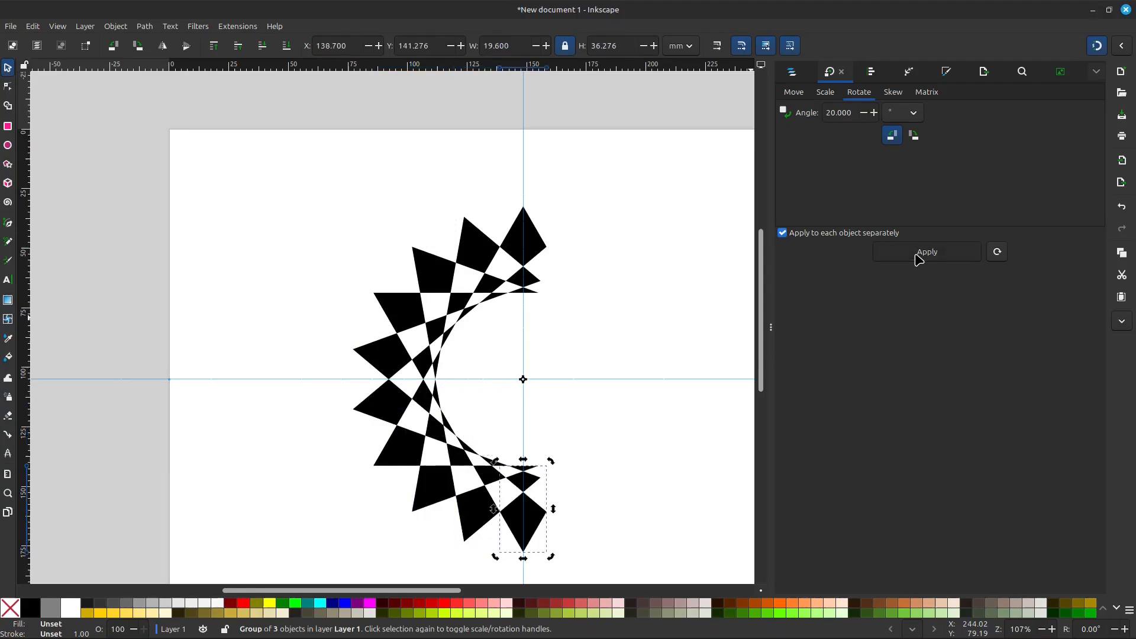
left_click(918, 261)
left_click(918, 260)
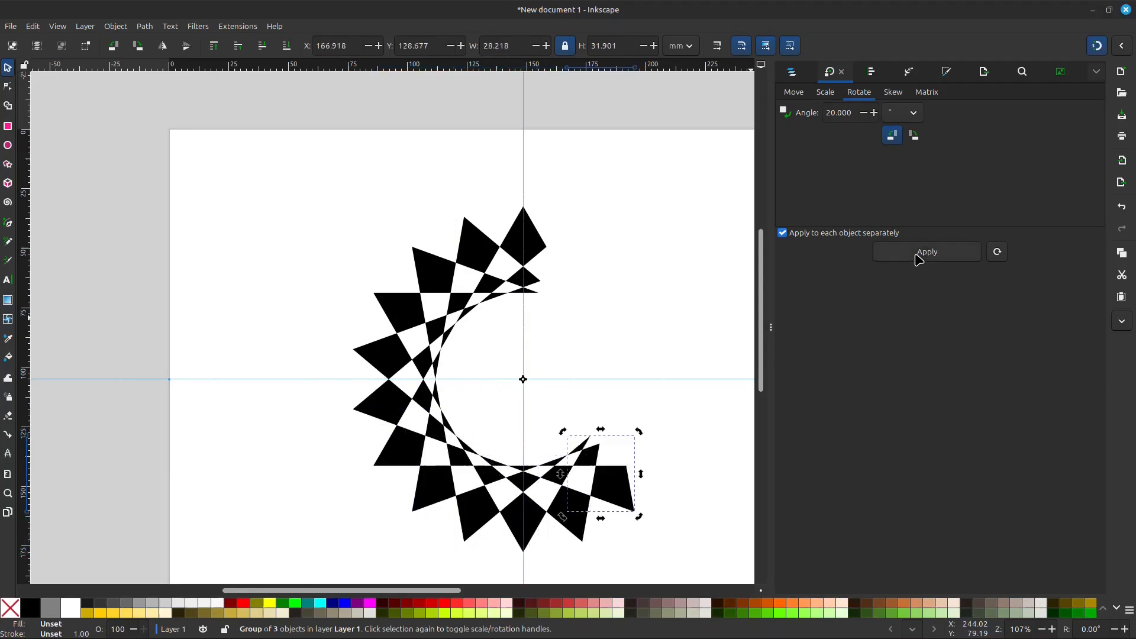
left_click(918, 261)
left_click(918, 260)
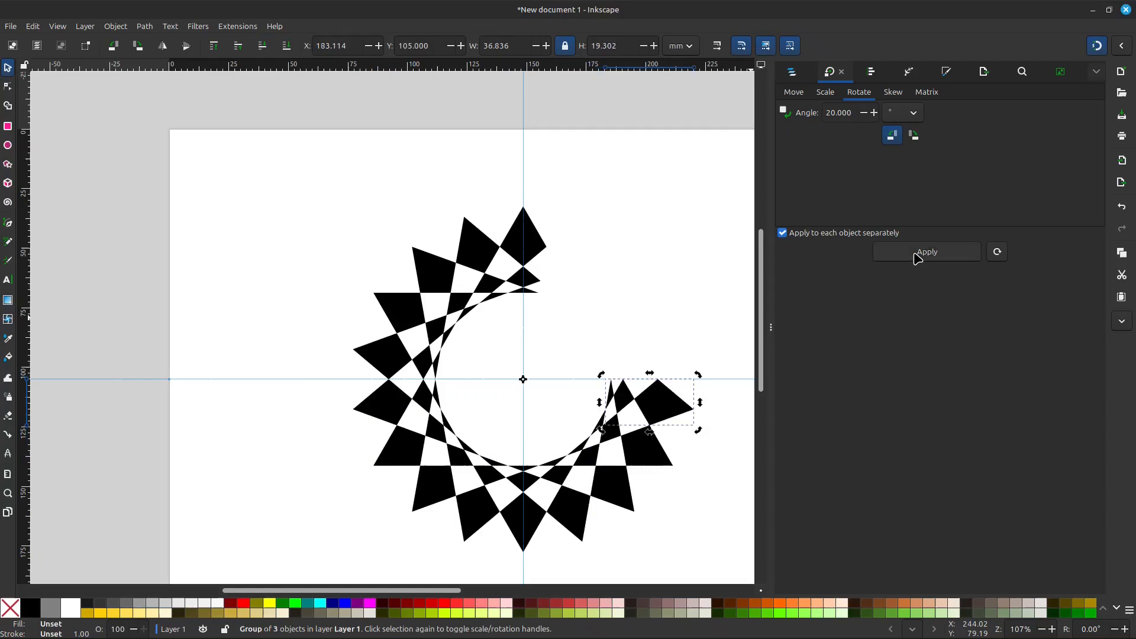
left_click(918, 260)
left_click(918, 261)
left_click(917, 260)
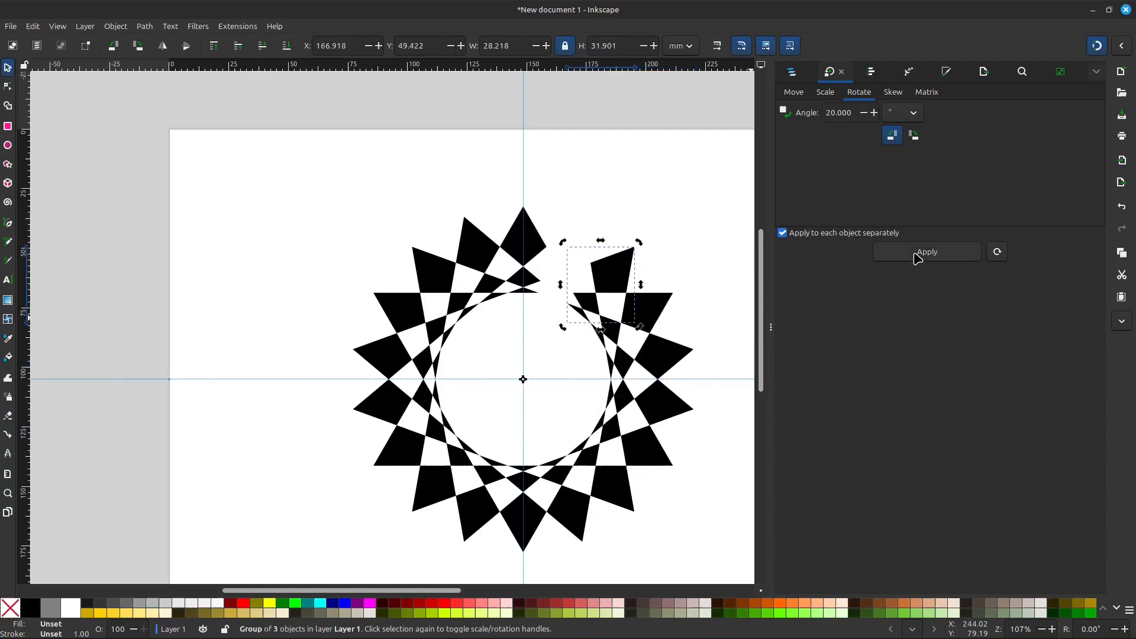
left_click(917, 260)
left_click(719, 219)
scroll(704, 307, "down", 2)
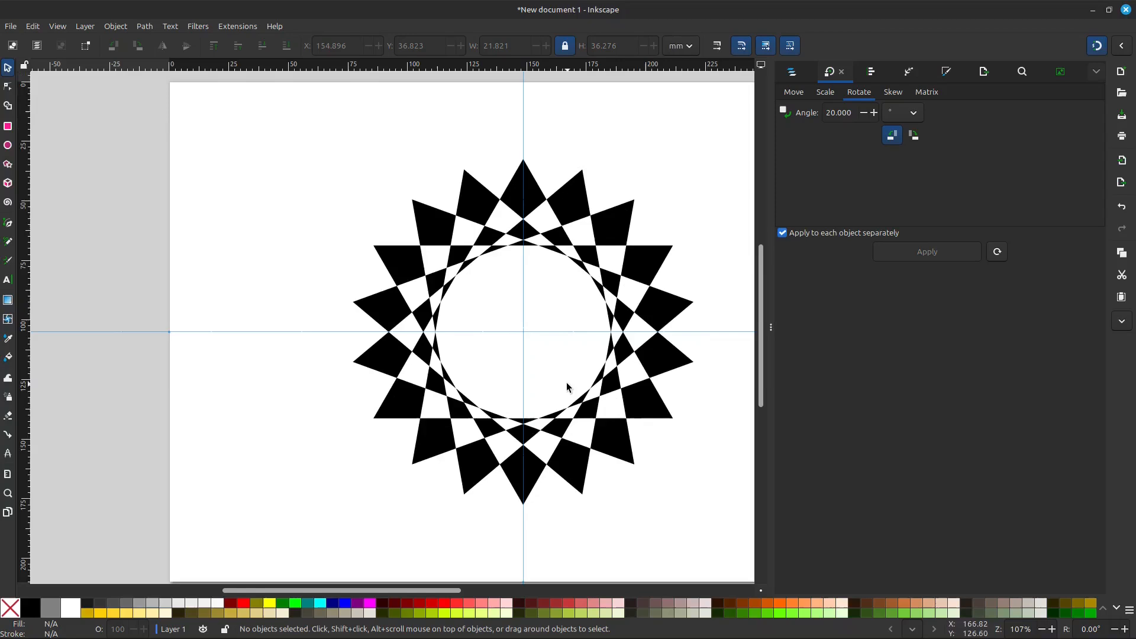
scroll(567, 381, "up", 1, "ctrl")
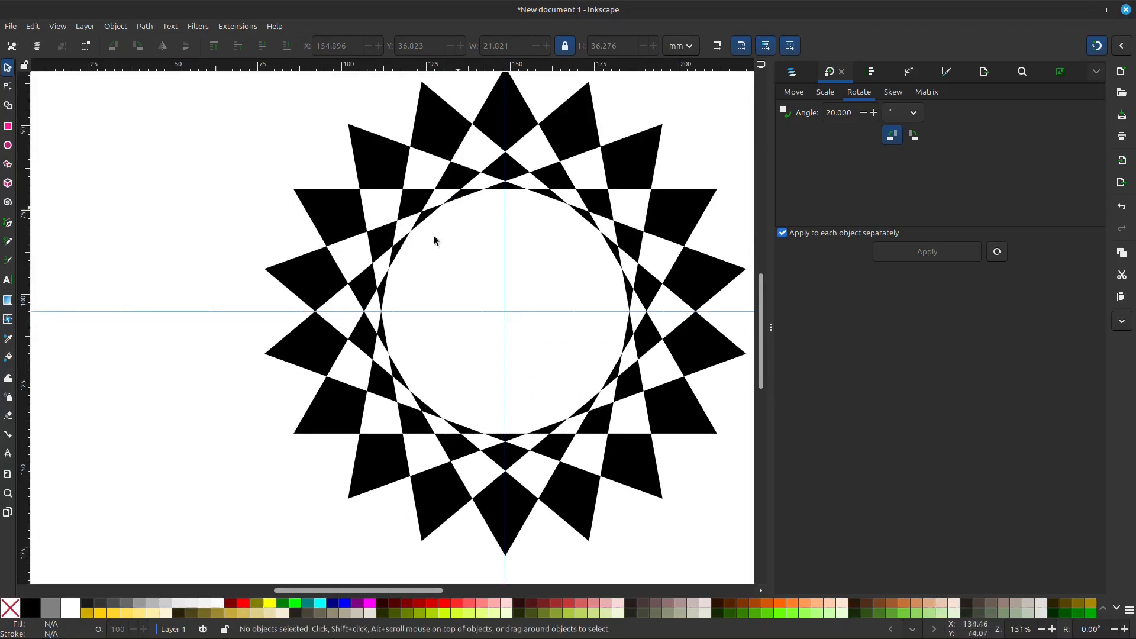